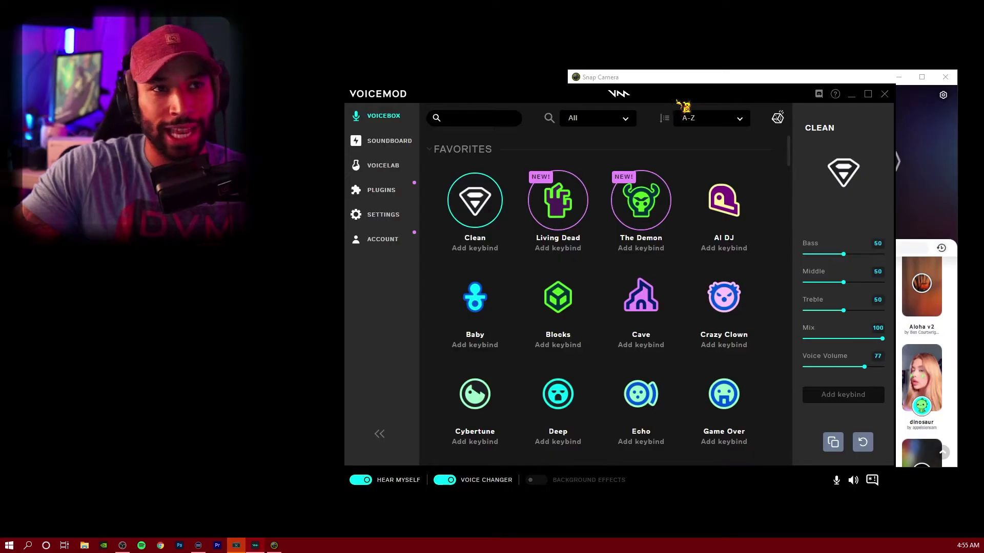
# Move Voicemod right and Snap Camera up-left, and bring the Stream Deck window to the front.
pyautogui.moveTo(679, 101); pyautogui.dragTo(341, 77)
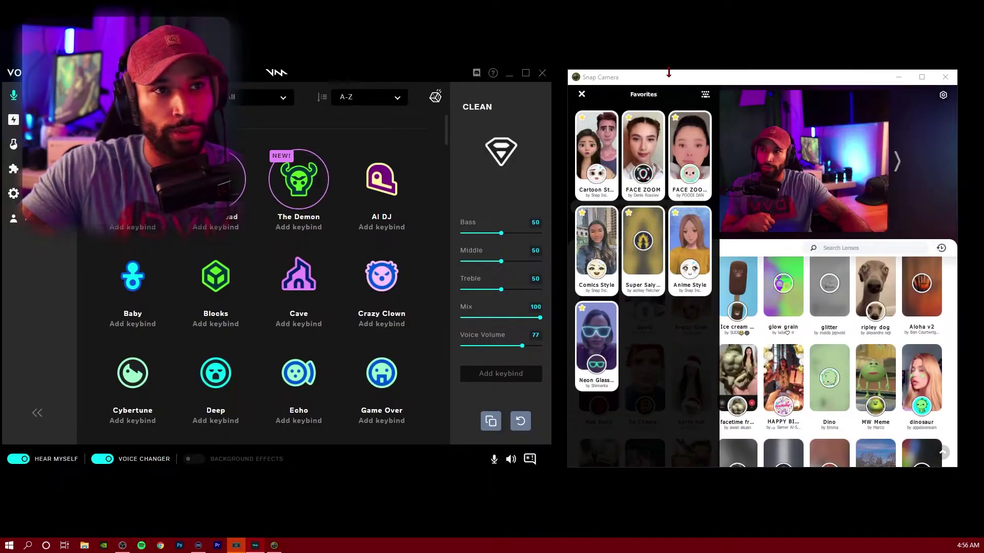
pyautogui.moveTo(697, 78); pyautogui.dragTo(667, 71)
pyautogui.moveTo(679, 152); pyautogui.dragTo(644, 94)
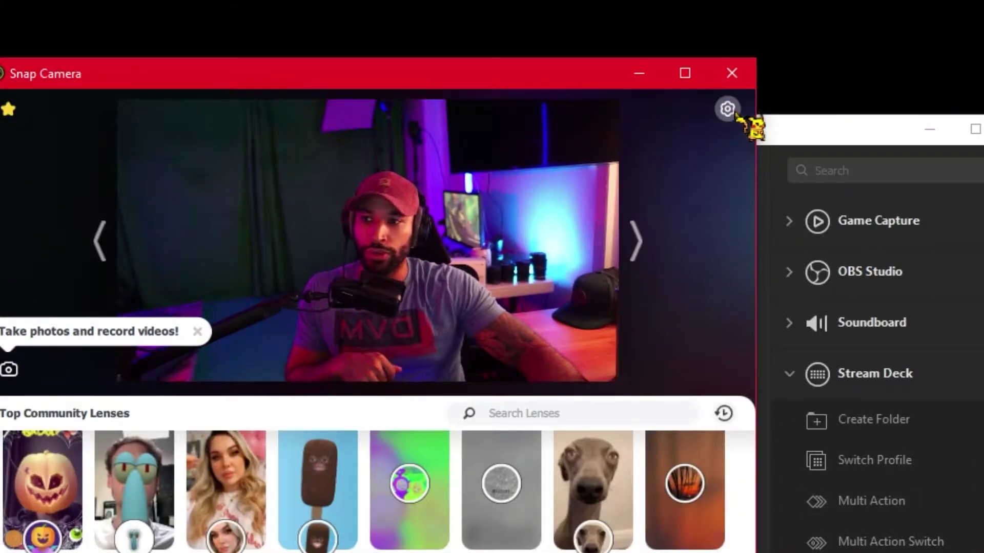
# Check Snap Camera's settings and keep Cam Link 4K as the camera source.
pyautogui.click(732, 110)
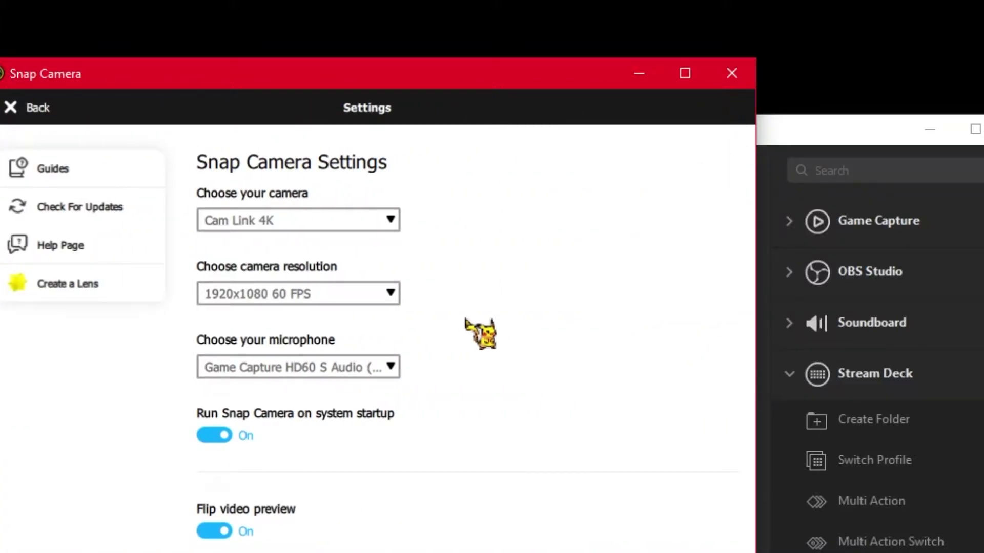
pyautogui.click(393, 225)
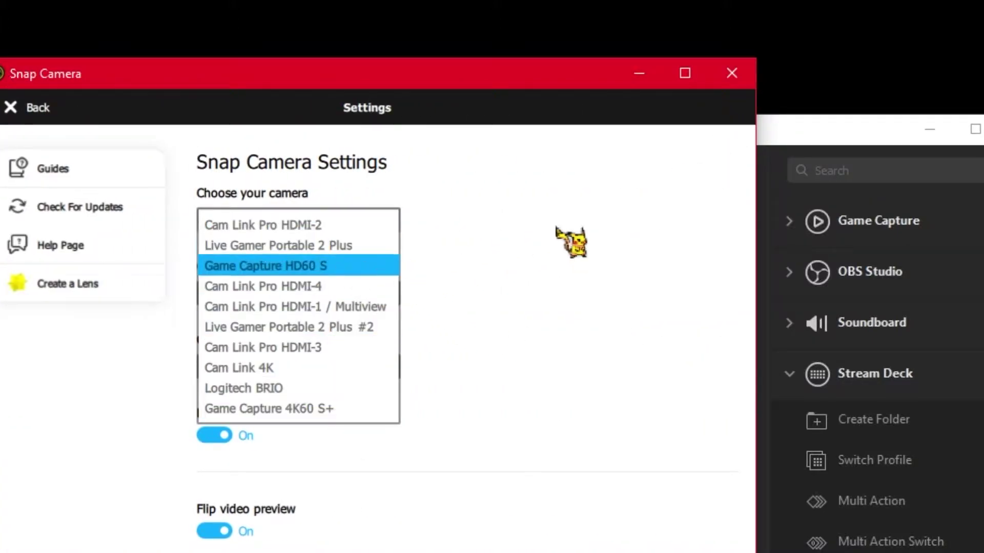
pyautogui.click(571, 238)
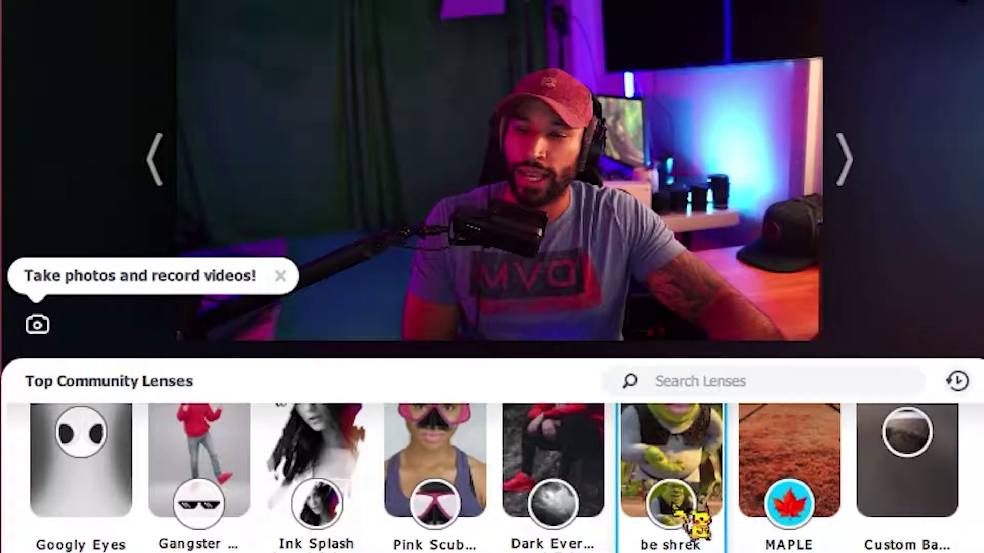
# Apply the Atlantic lens from Top Community Lenses.
pyautogui.scroll(-3, 695, 517)
pyautogui.scroll(-10, 695, 517)
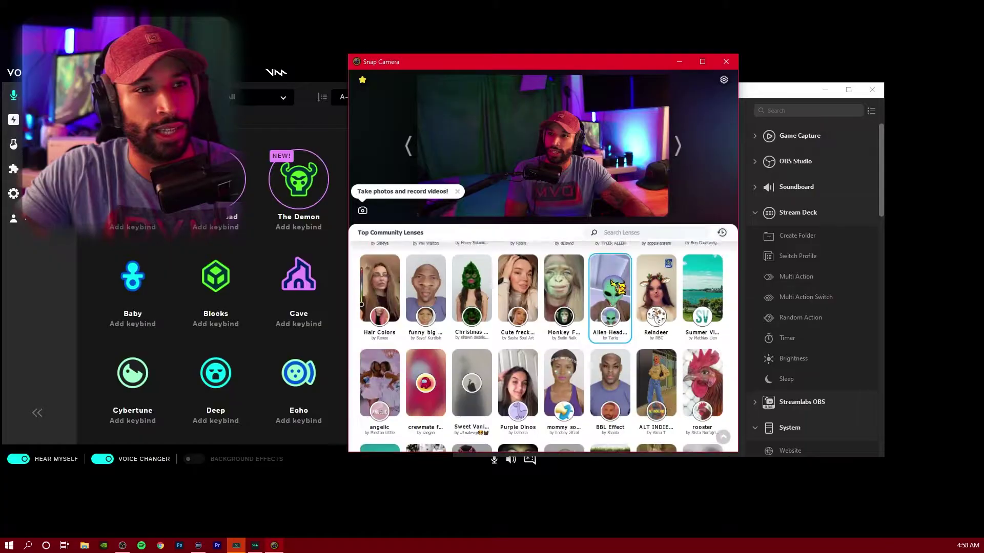
pyautogui.scroll(-3, 615, 287)
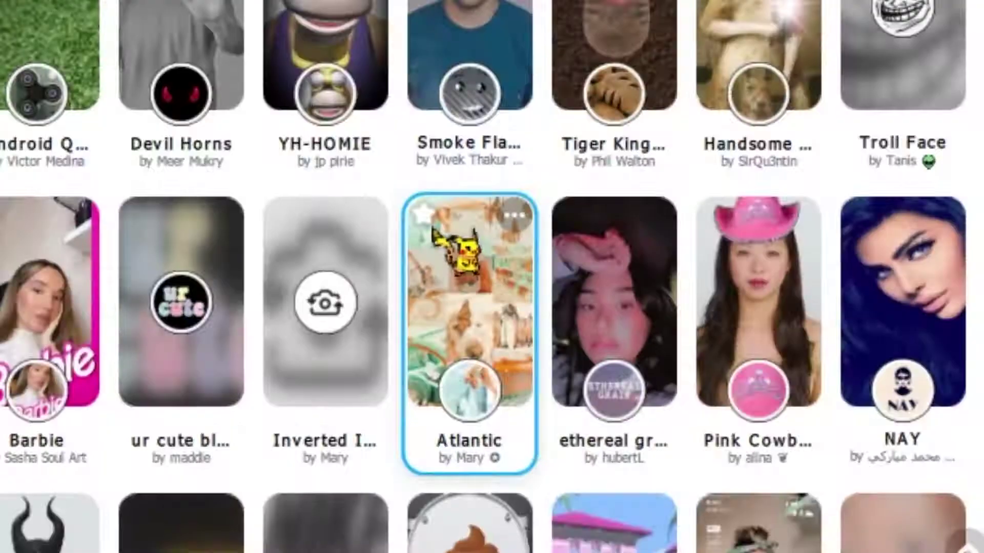
pyautogui.click(458, 254)
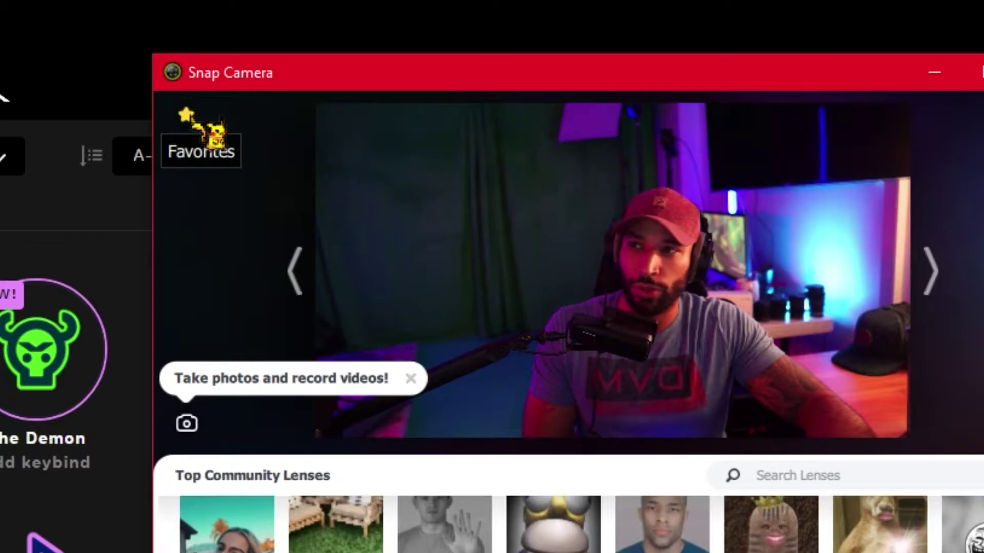
# Open an empty key folder in the TWITCH profile and confirm the Voicemod plugin in the Store's Plugins.
pyautogui.click(207, 135)
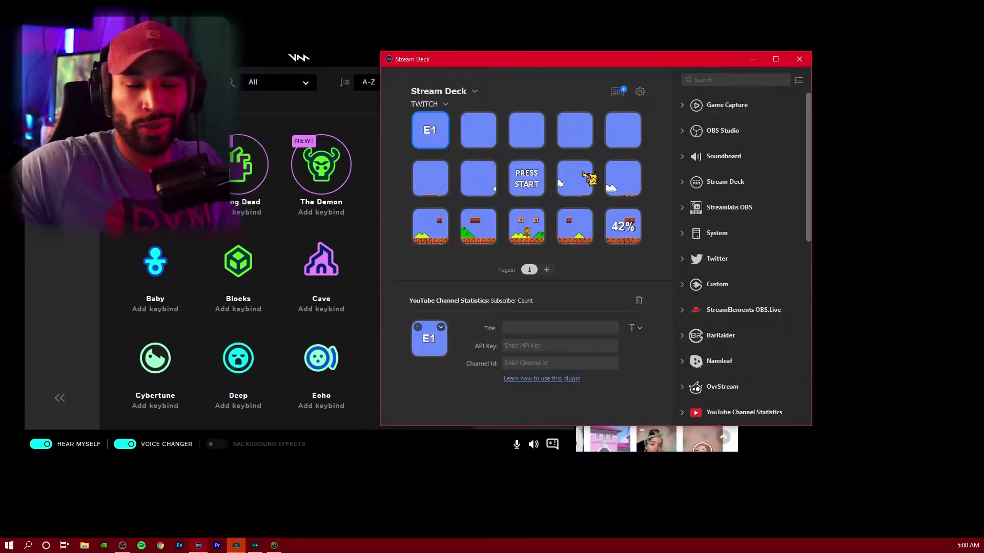
pyautogui.doubleClick(527, 177)
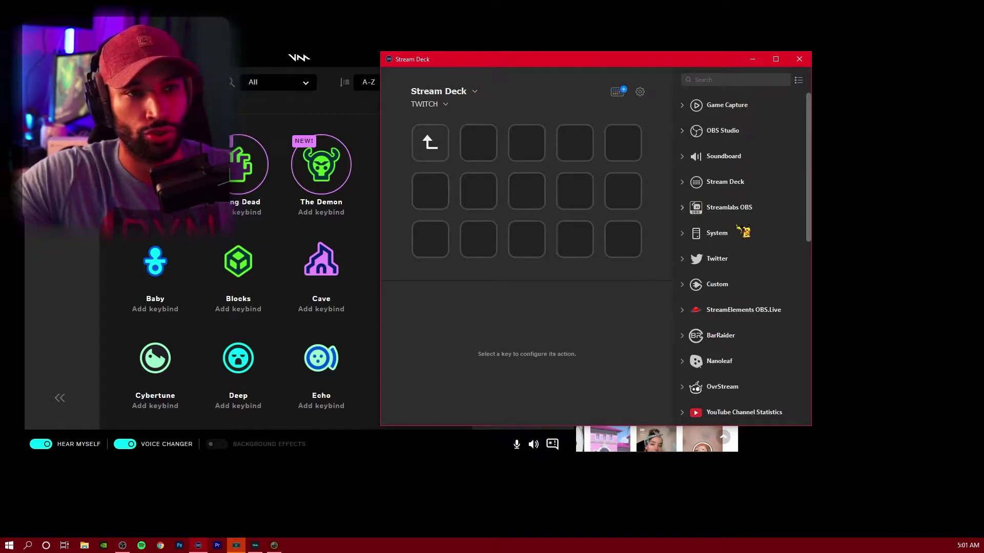
pyautogui.scroll(-10, 744, 238)
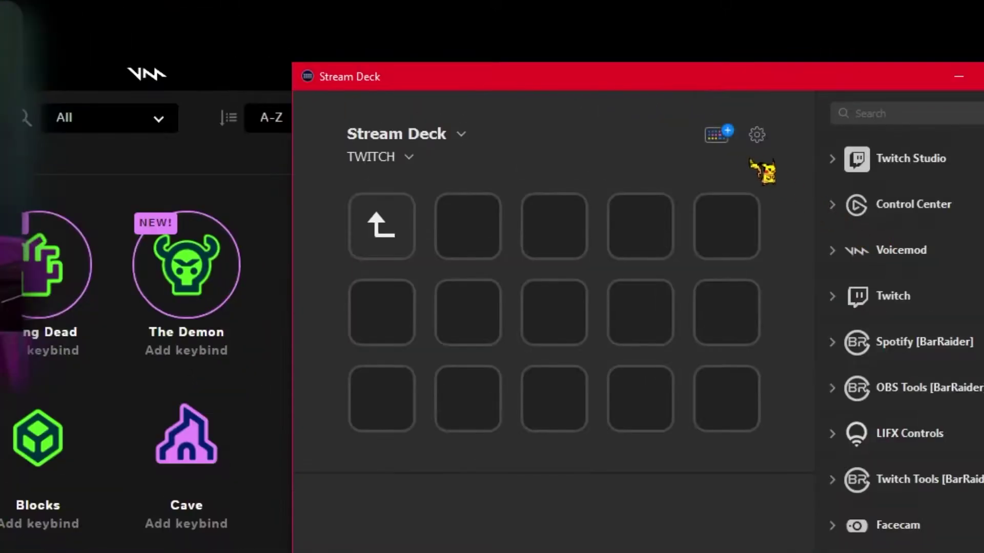
pyautogui.click(715, 135)
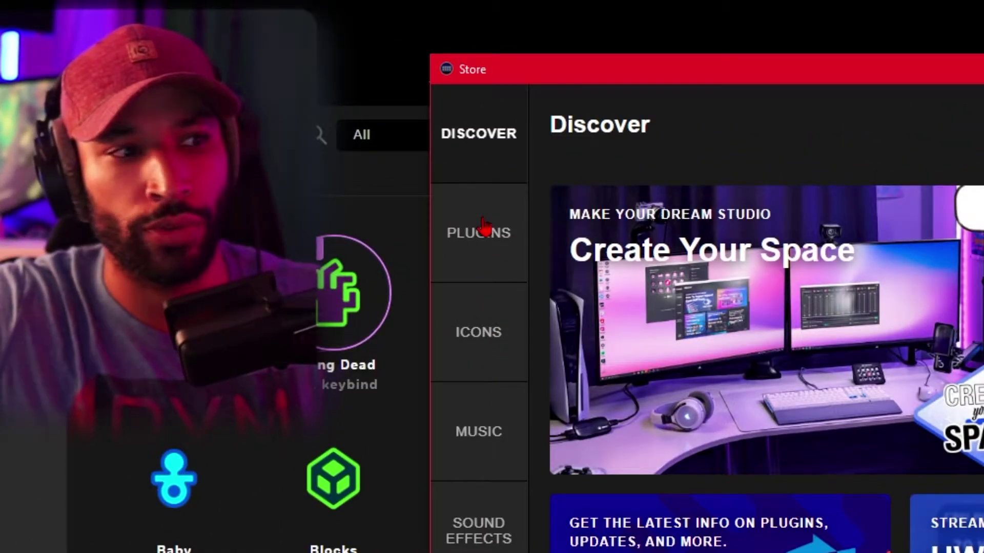
pyautogui.click(317, 130)
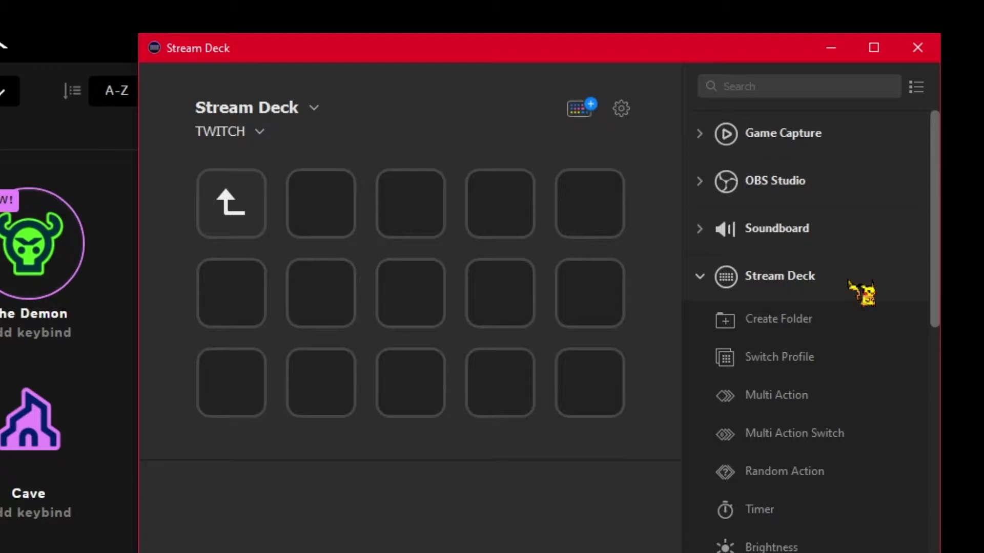
# Drop a Multi Action on an empty key and give it a Voicemod Voice Changer step.
pyautogui.moveTo(799, 402); pyautogui.dragTo(483, 286)
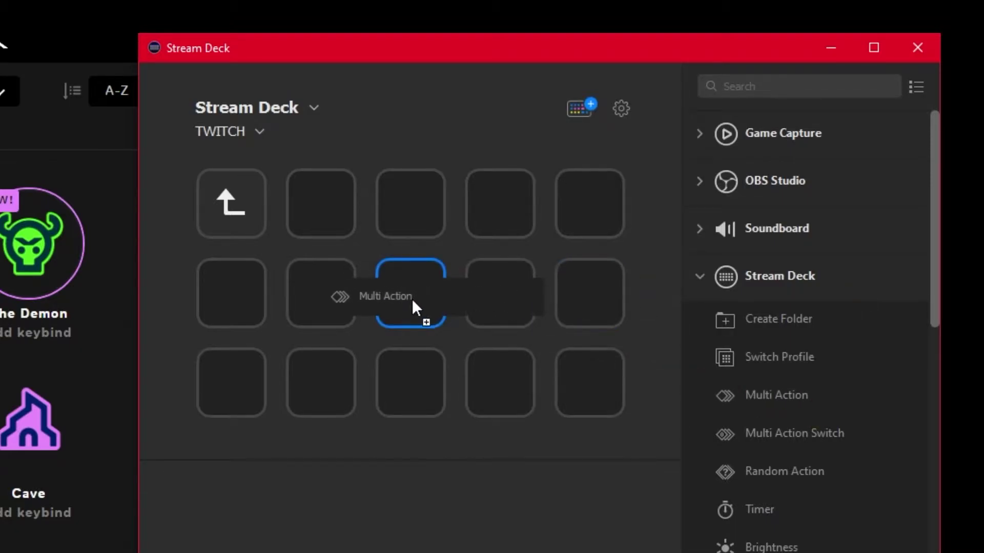
pyautogui.moveTo(412, 300); pyautogui.dragTo(412, 300)
pyautogui.scroll(-10, 699, 378)
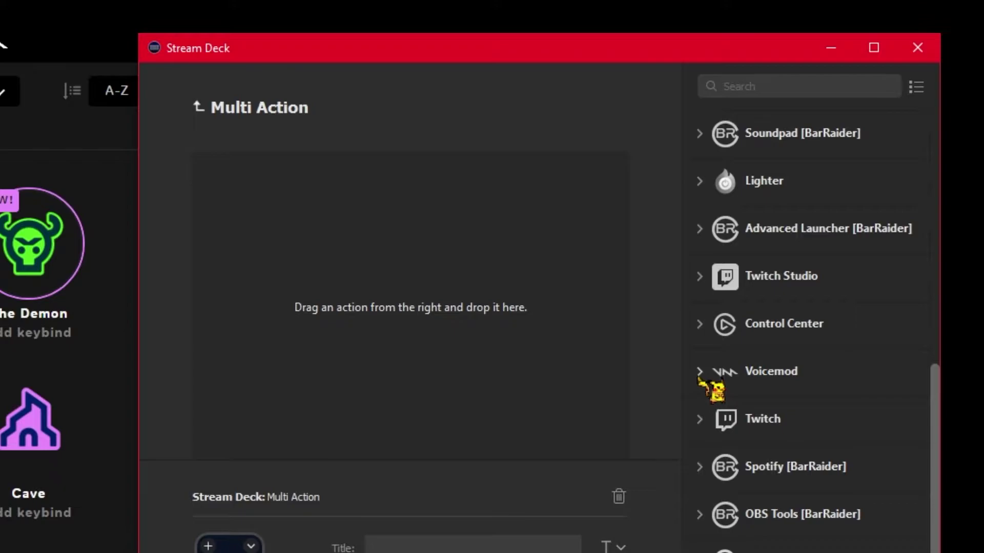
pyautogui.click(698, 377)
pyautogui.moveTo(802, 425); pyautogui.dragTo(371, 260)
pyautogui.click(489, 203)
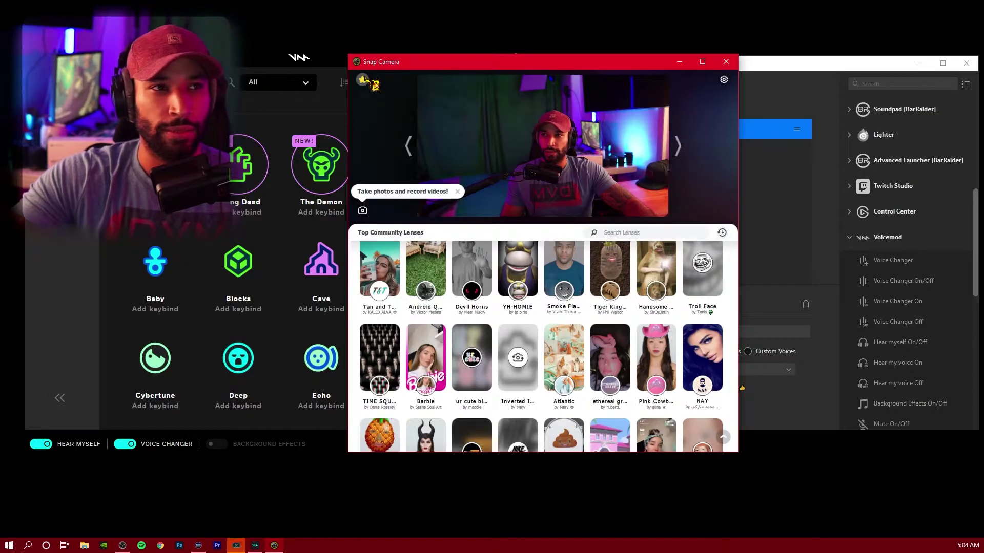
# Look up the lens shortcuts in Snap Camera's Favorites and Lens Hotkeys list.
pyautogui.click(368, 81)
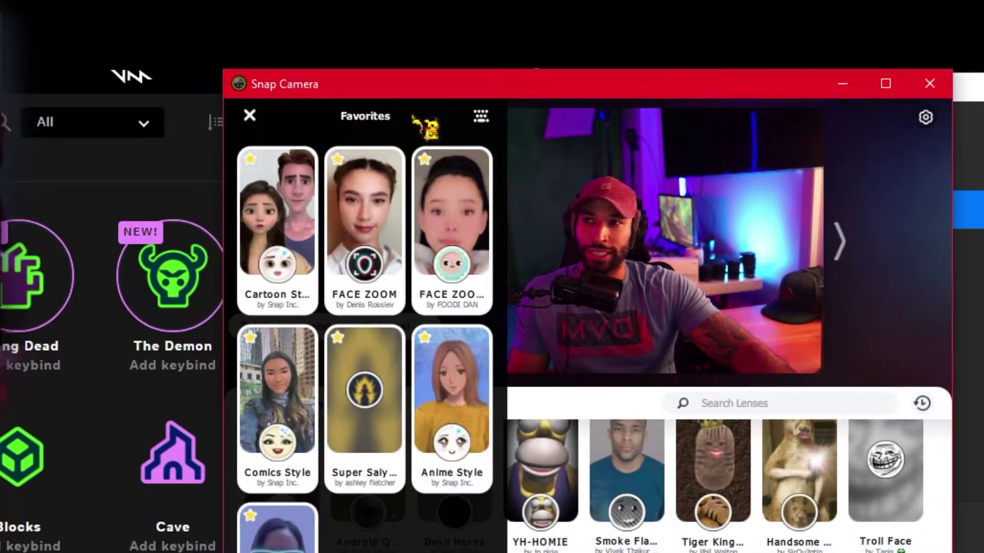
pyautogui.click(489, 117)
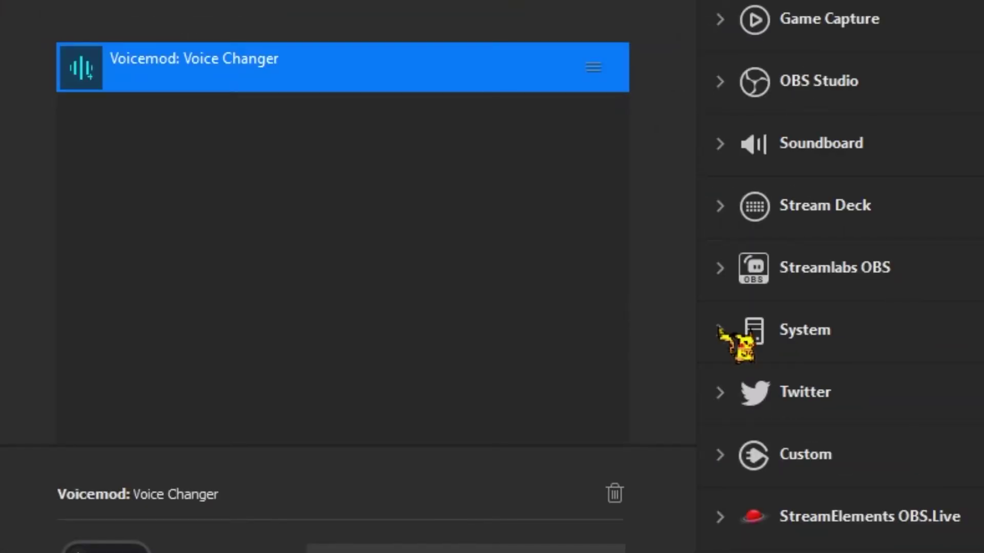
# Add a System Hotkey step after the voice change that sends Ctrl+A.
pyautogui.click(719, 328)
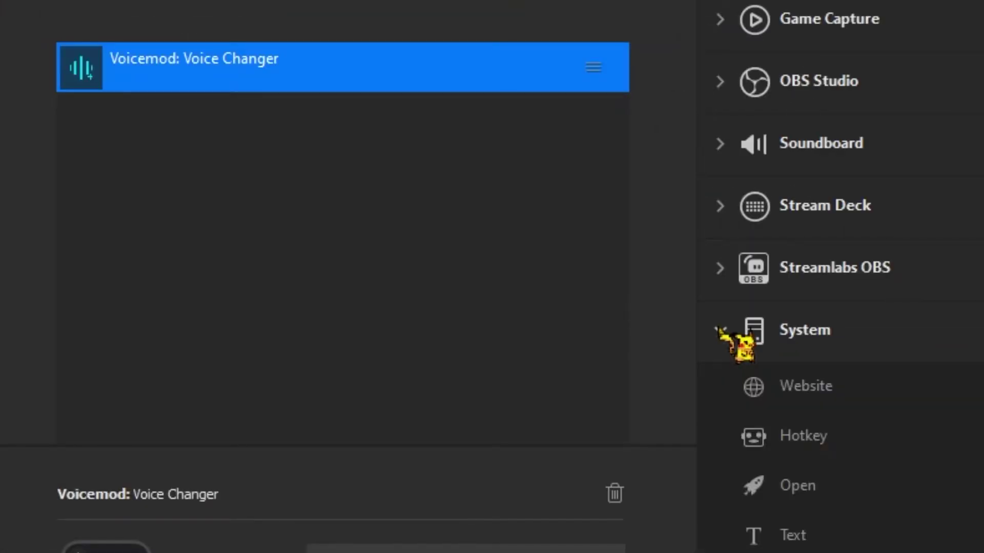
pyautogui.moveTo(808, 443); pyautogui.dragTo(269, 182)
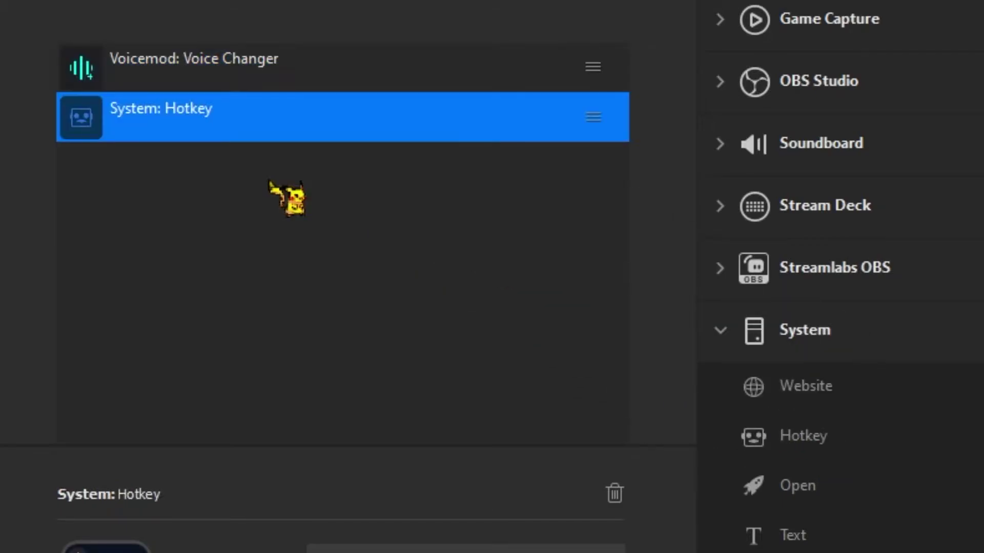
pyautogui.click(485, 552)
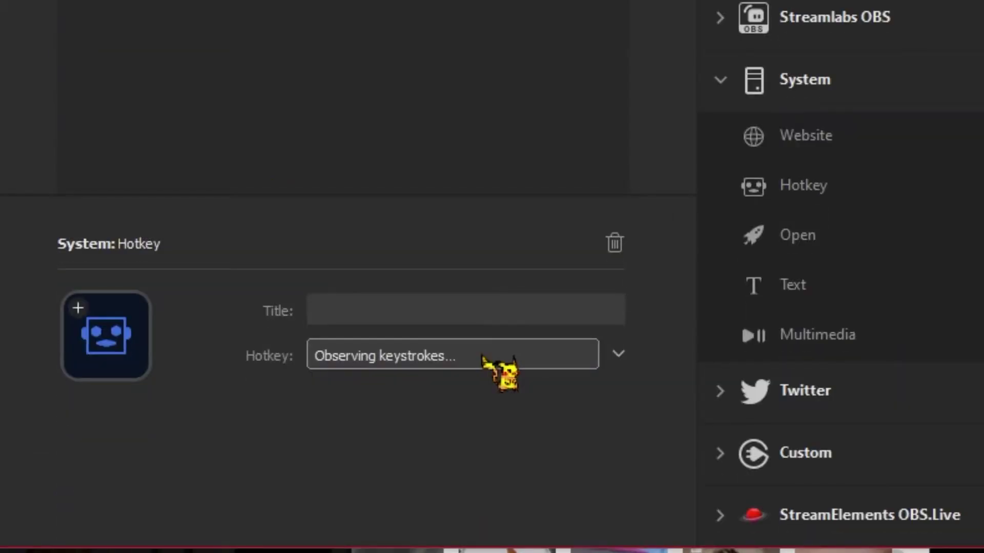
pyautogui.hotkey('ctrl', 'a')
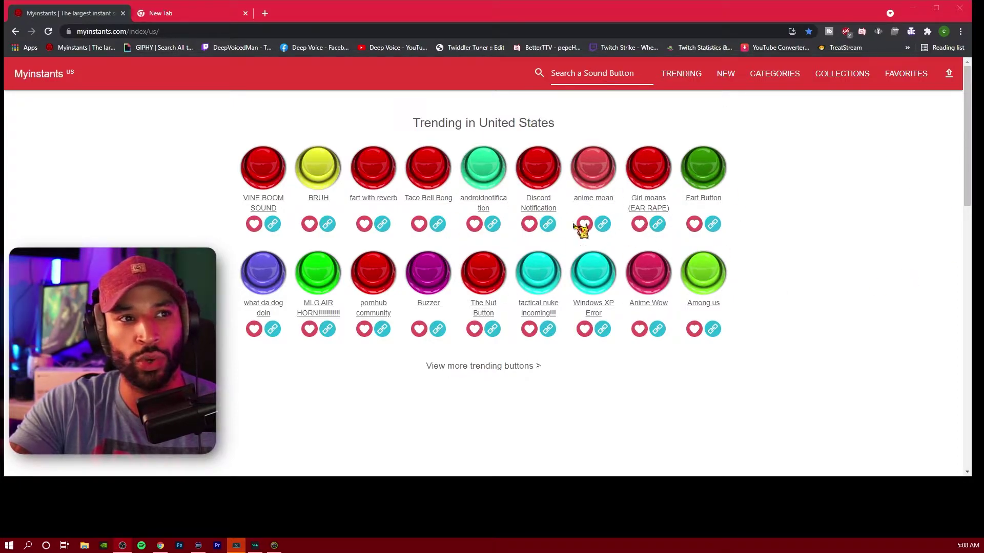
# Preview a trending Myinstants sound and open the Discord Notification sound's page.
pyautogui.click(561, 170)
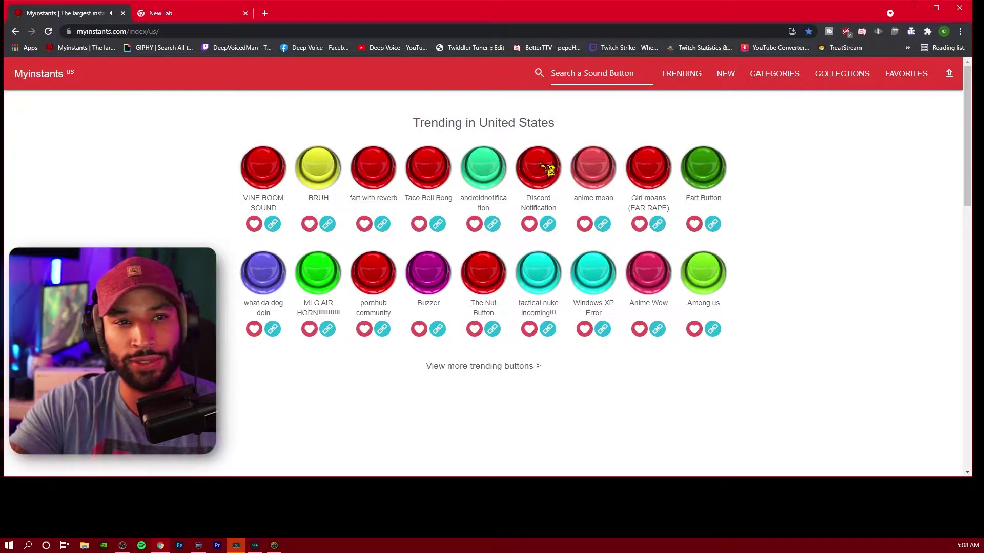
pyautogui.click(540, 200)
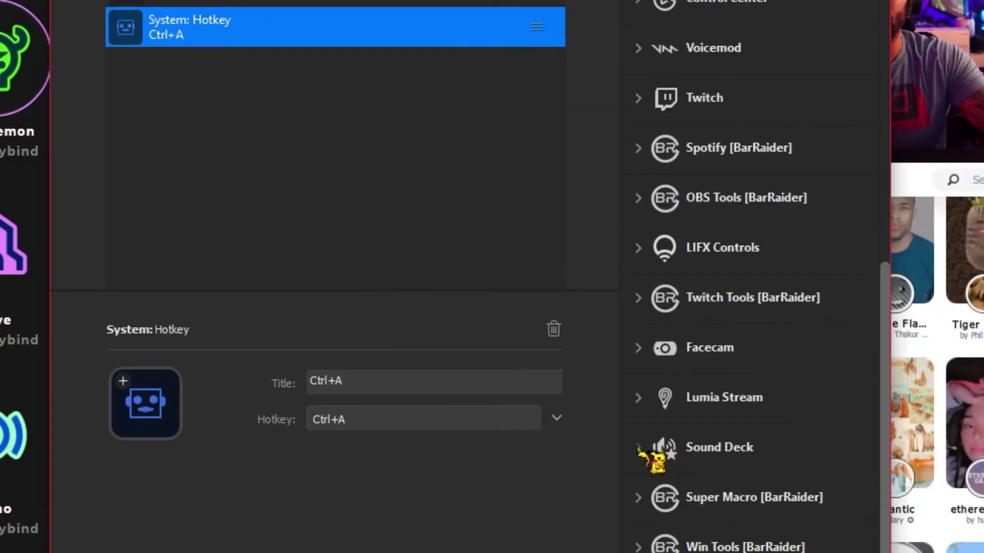
# Add a Sound Deck Play Audio step playing super-saiyan-2 from Downloads at volume 32.
pyautogui.click(639, 448)
pyautogui.moveTo(746, 383); pyautogui.dragTo(271, 128)
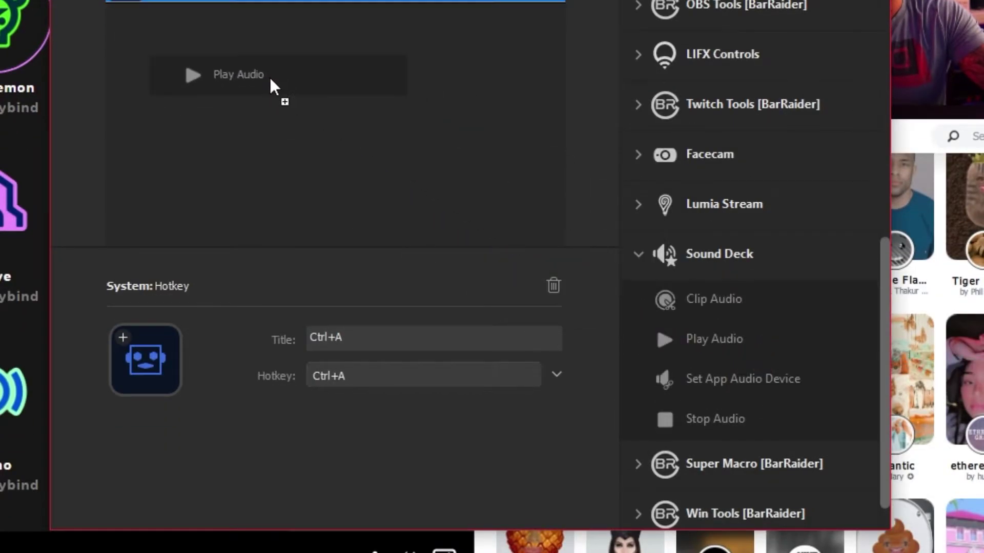
pyautogui.moveTo(272, 85); pyautogui.dragTo(281, 93)
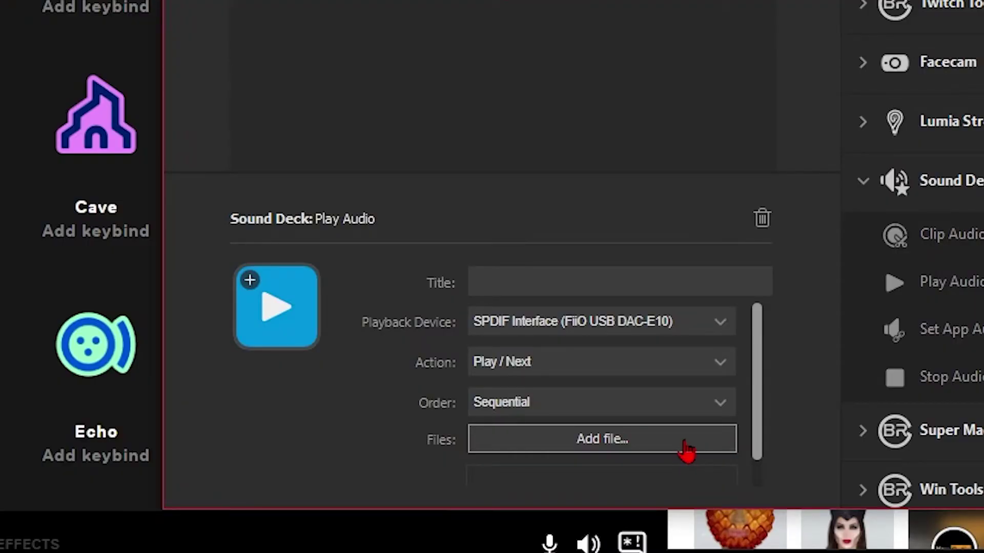
pyautogui.click(687, 442)
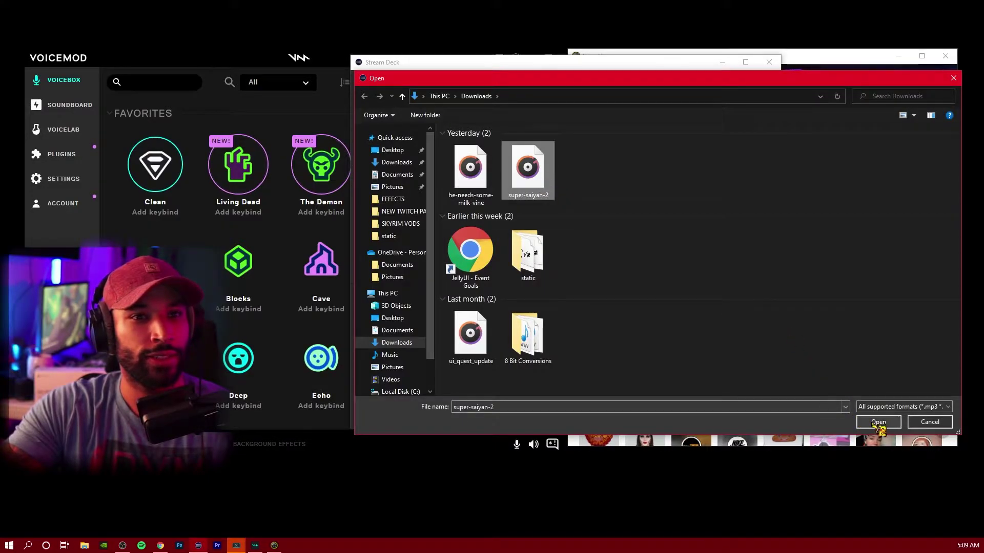
pyautogui.click(877, 424)
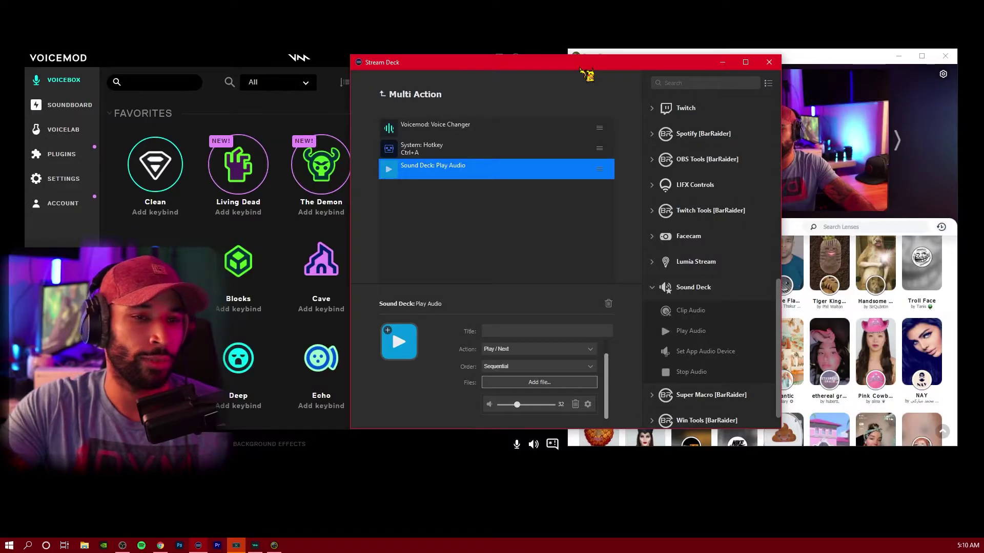
pyautogui.hotkey('ctrl', 'a')
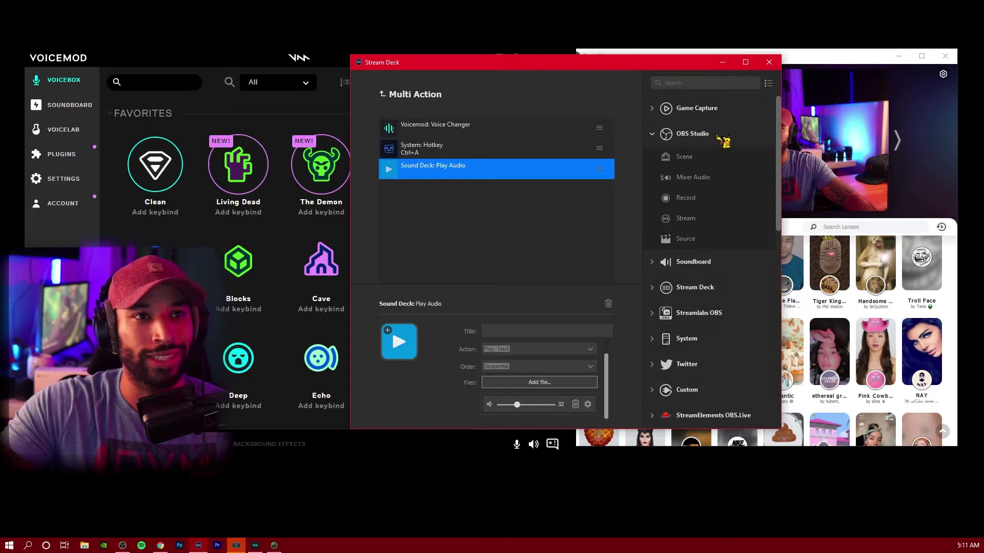
# Add an OBS Studio Scene step that switches to SOURCE - SONY A6000 2.
pyautogui.moveTo(684, 156); pyautogui.dragTo(454, 236)
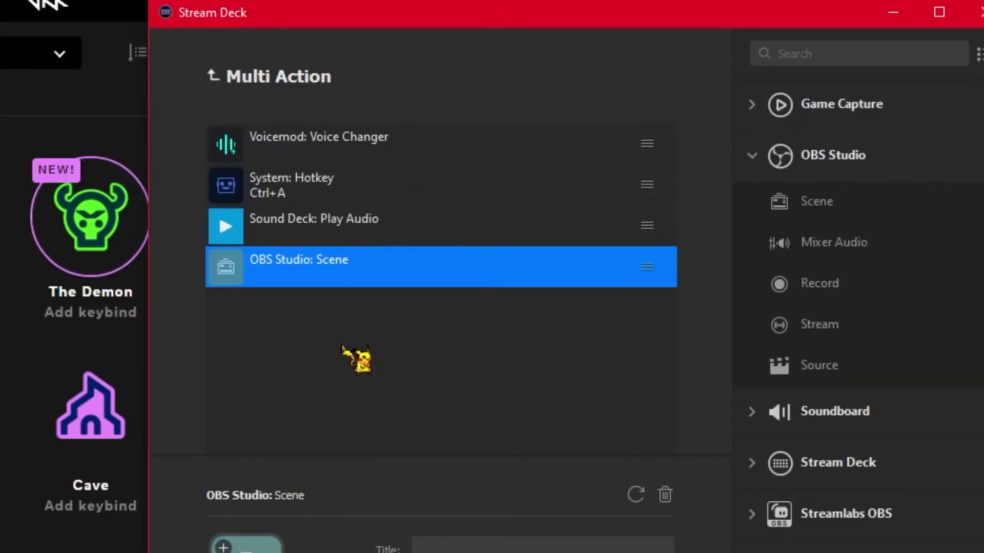
pyautogui.click(529, 552)
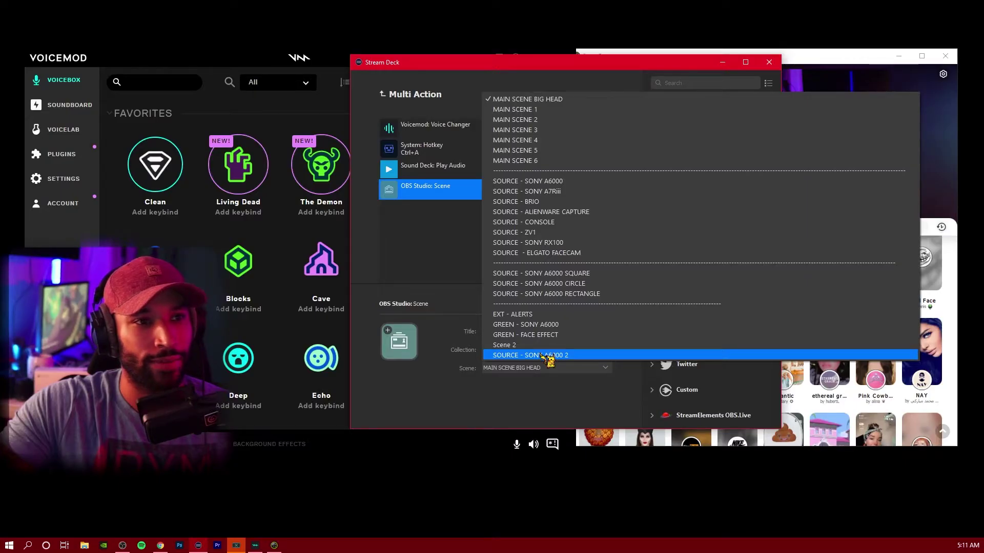
pyautogui.click(547, 355)
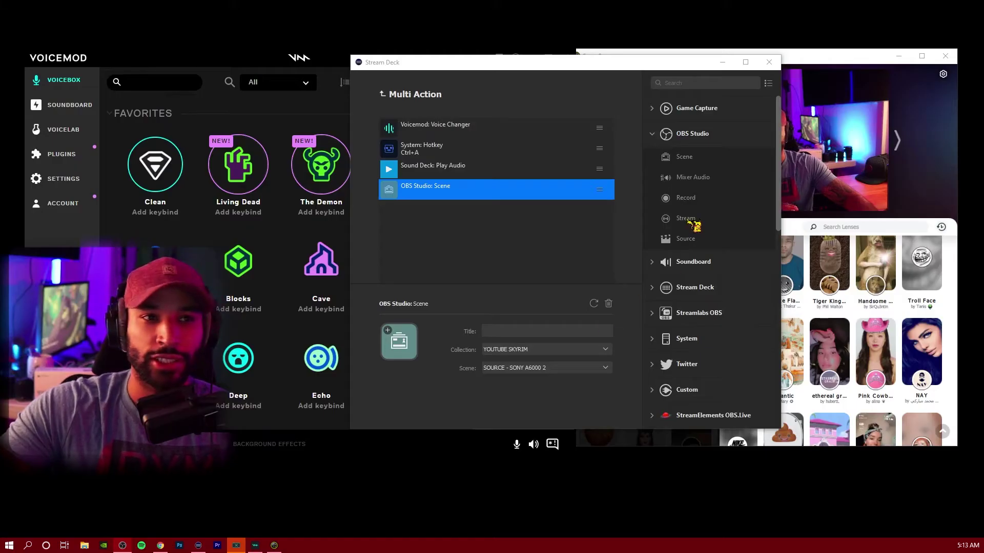
pyautogui.click(676, 151)
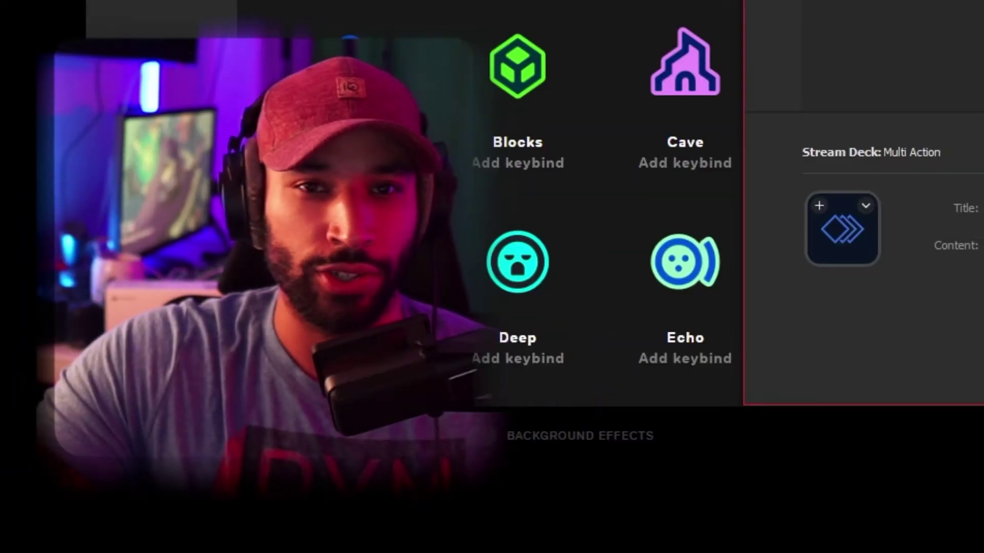
# Add a Stream Deck Delay step of 5000 ms after the scene change.
pyautogui.click(690, 287)
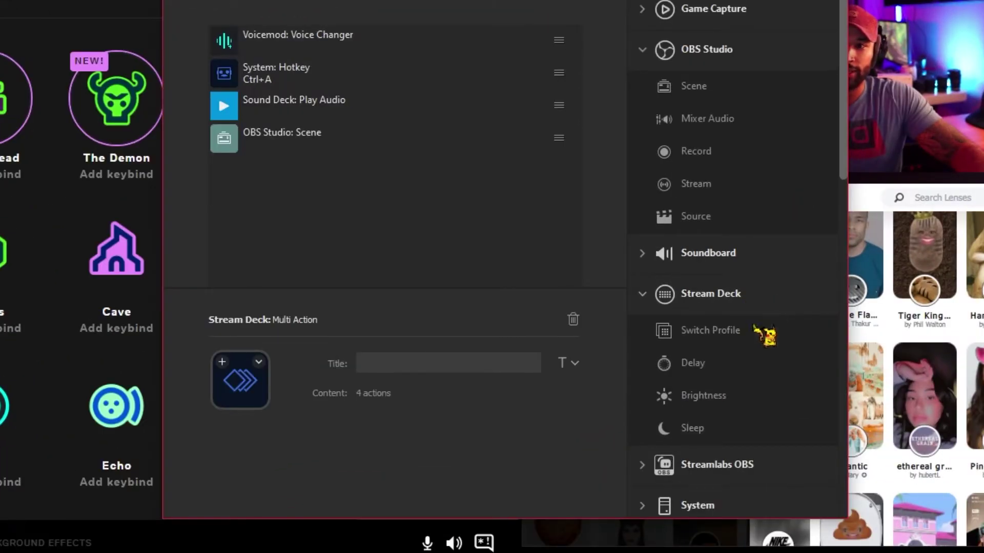
pyautogui.moveTo(749, 367); pyautogui.dragTo(400, 223)
pyautogui.doubleClick(377, 392)
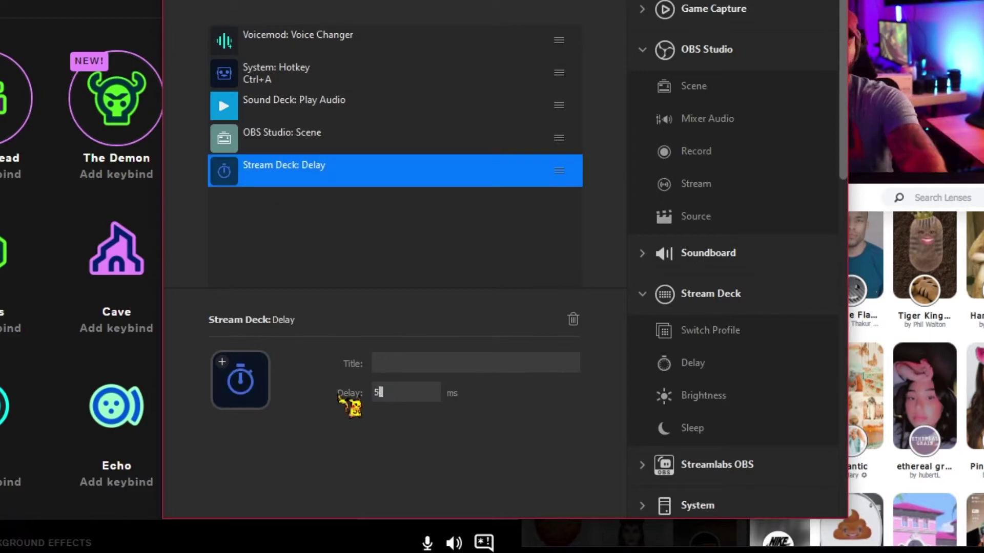
pyautogui.write('500')
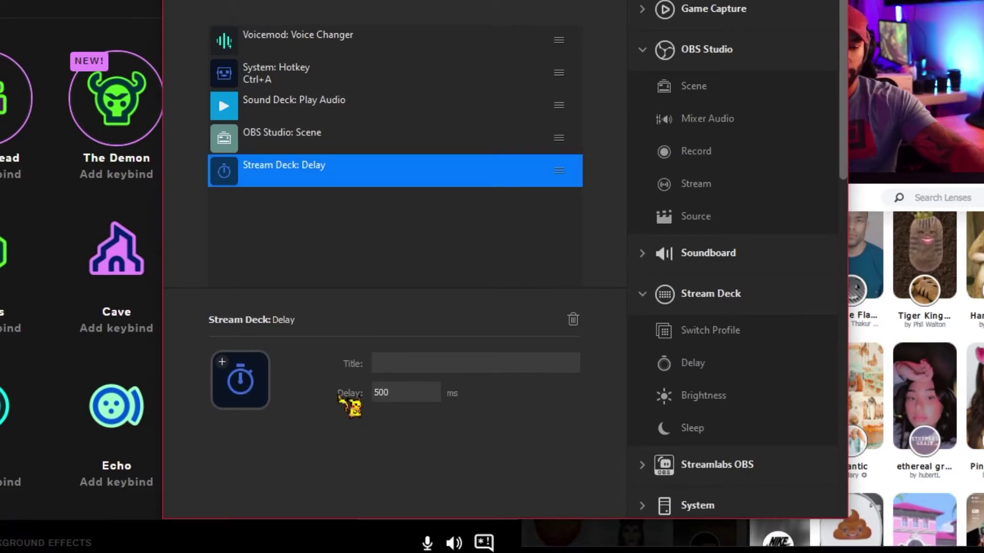
pyautogui.write('0')
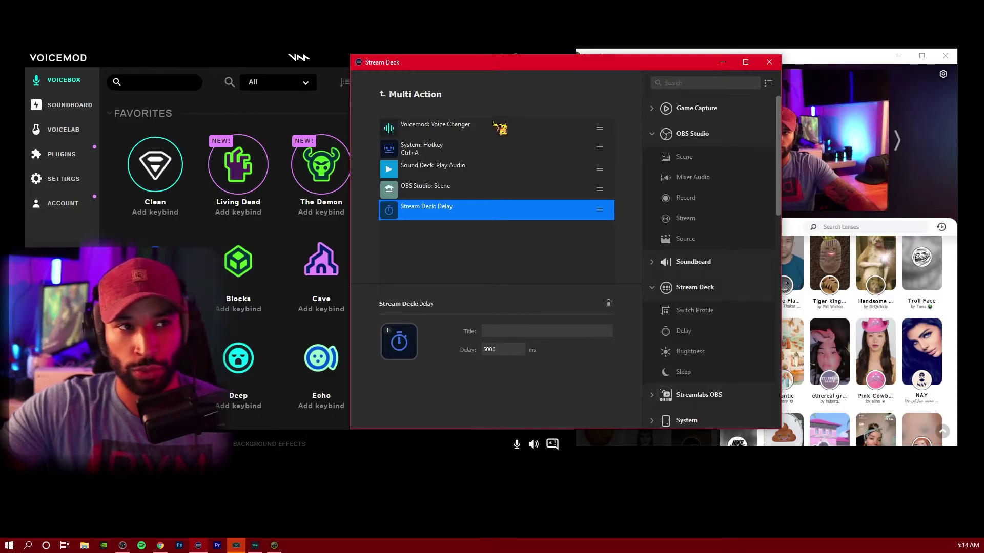
pyautogui.click(589, 241)
pyautogui.scroll(-10, 663, 251)
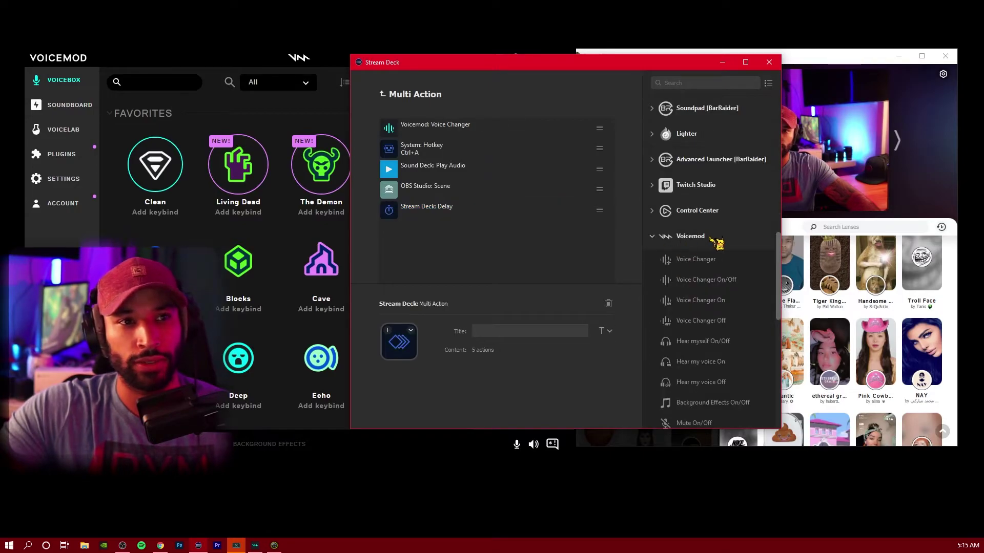
# Add a Clean voice change step and paste a copy of the Ctrl+A hotkey step.
pyautogui.moveTo(641, 256); pyautogui.dragTo(521, 255)
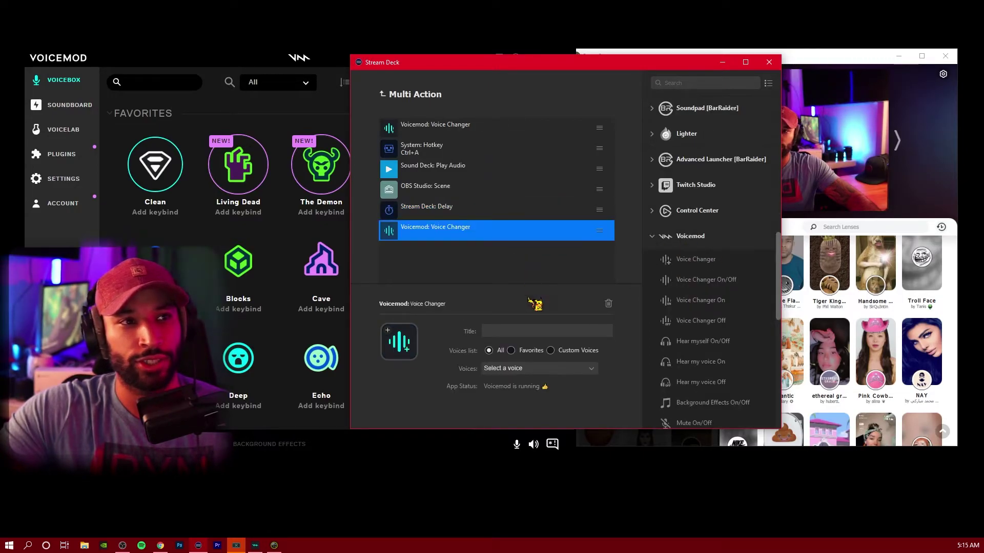
pyautogui.click(535, 367)
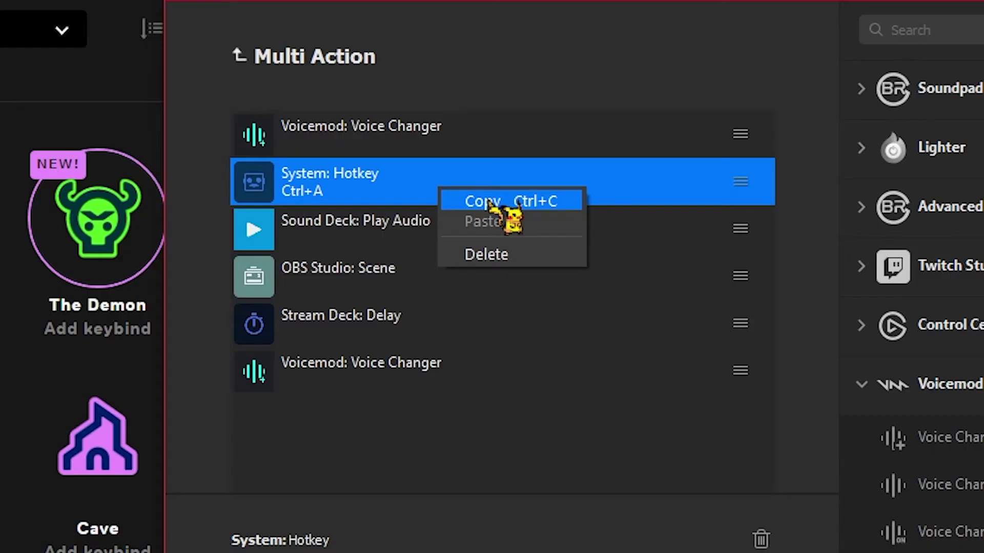
pyautogui.click(489, 202)
pyautogui.rightClick(430, 457)
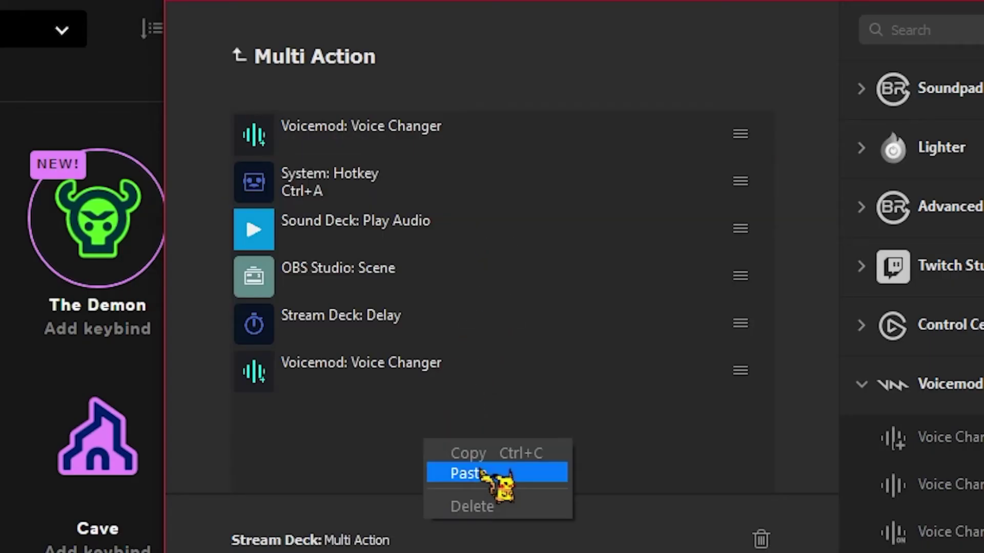
pyautogui.click(485, 471)
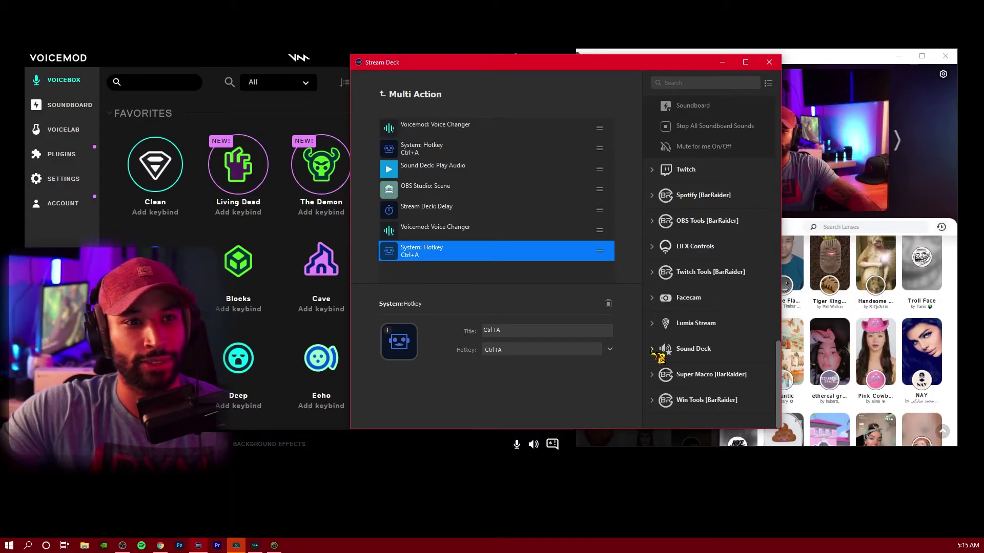
pyautogui.scroll(-3, 685, 360)
# Add a Sound Deck Stop Audio step as the eighth and final action, after the repeated Ctrl+A hotkey.
pyautogui.moveTo(689, 371); pyautogui.dragTo(500, 275)
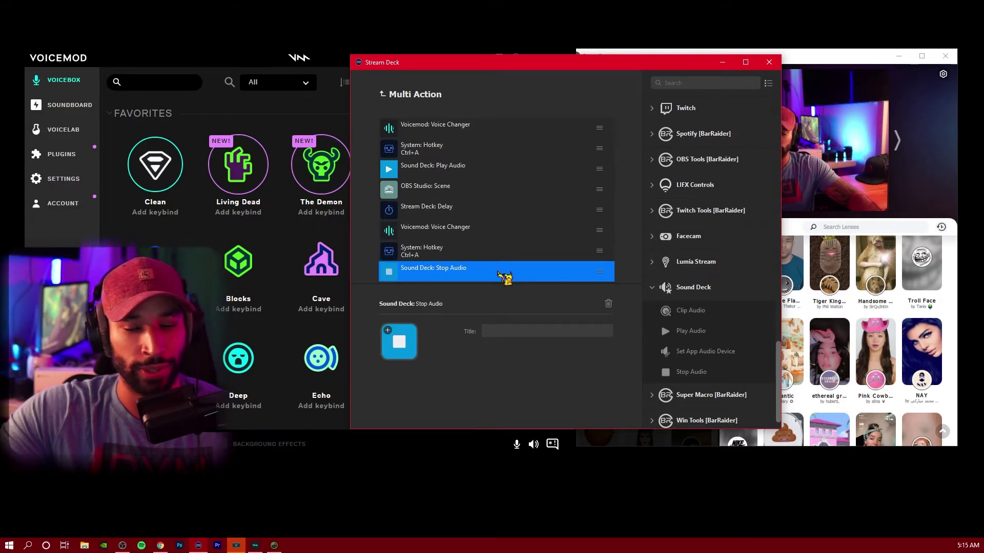